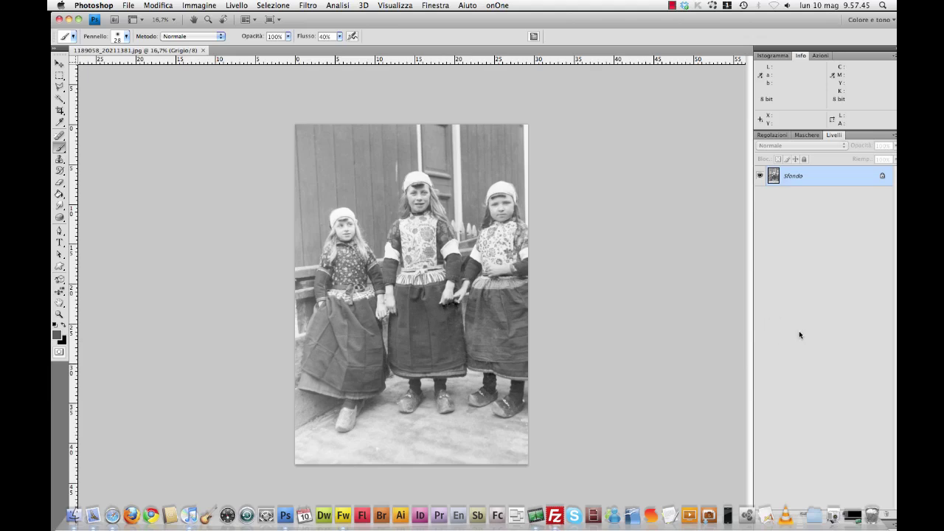
- Undock the Livelli panel from the right dock into a floating window
drag(832, 137, 597, 91)
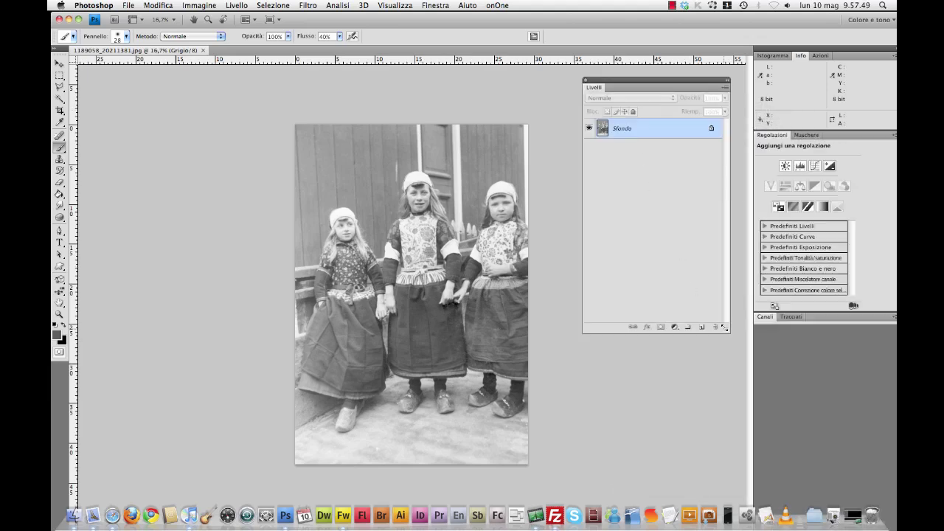
- Shorten the floating Livelli panel by raising its bottom edge
drag(724, 328, 703, 228)
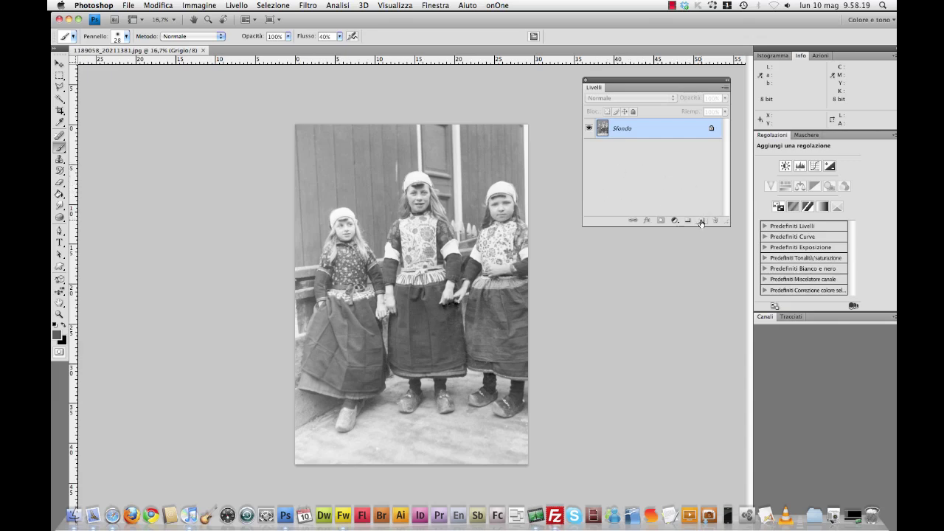
- Add empty Livello 1 above Sfondo and move the Livelli panel nearer the photo
click(701, 221)
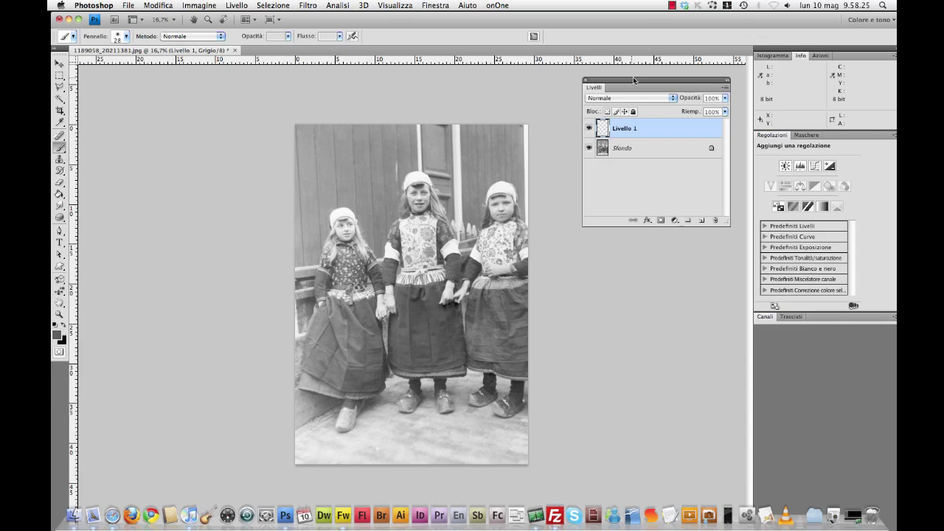
drag(623, 89, 578, 134)
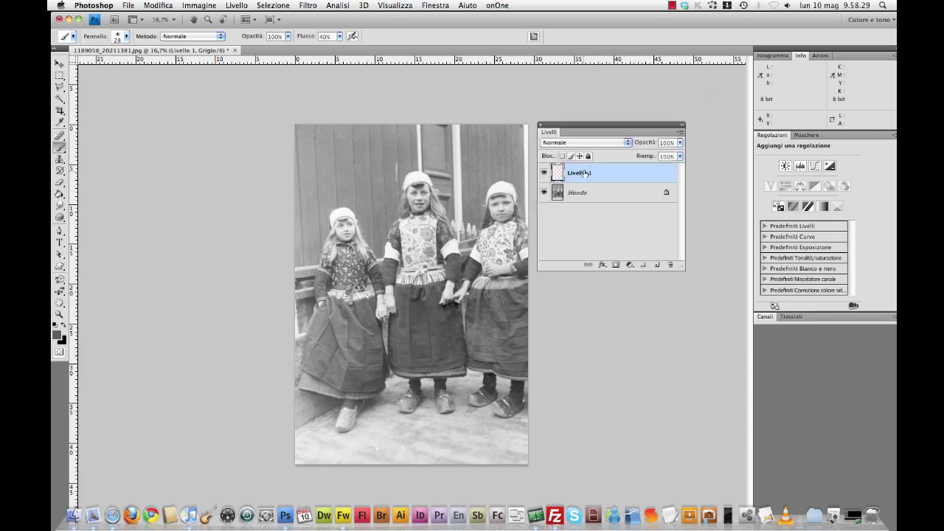
click(625, 143)
click(622, 143)
- Convert the image to RGB colour mode without merging Livello 1 and Sfondo
key(v)
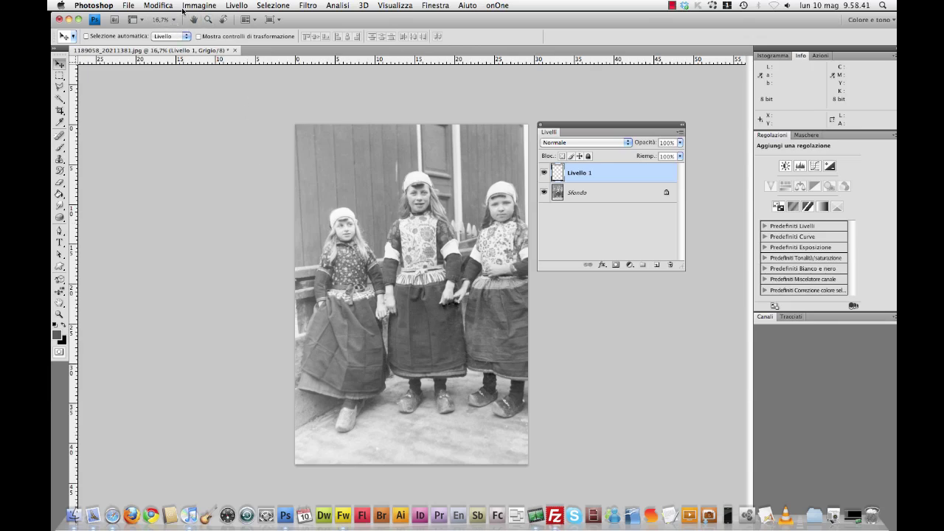
click(193, 6)
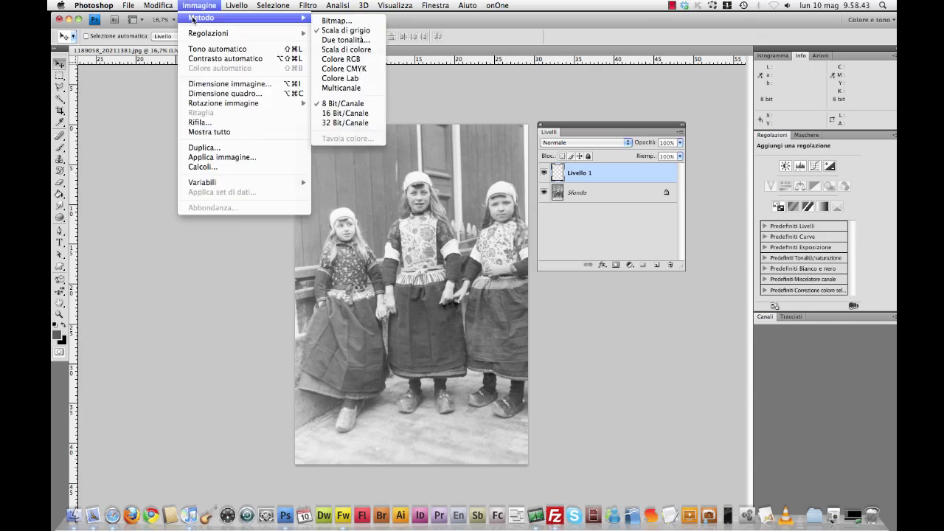
mouse_move(214, 17)
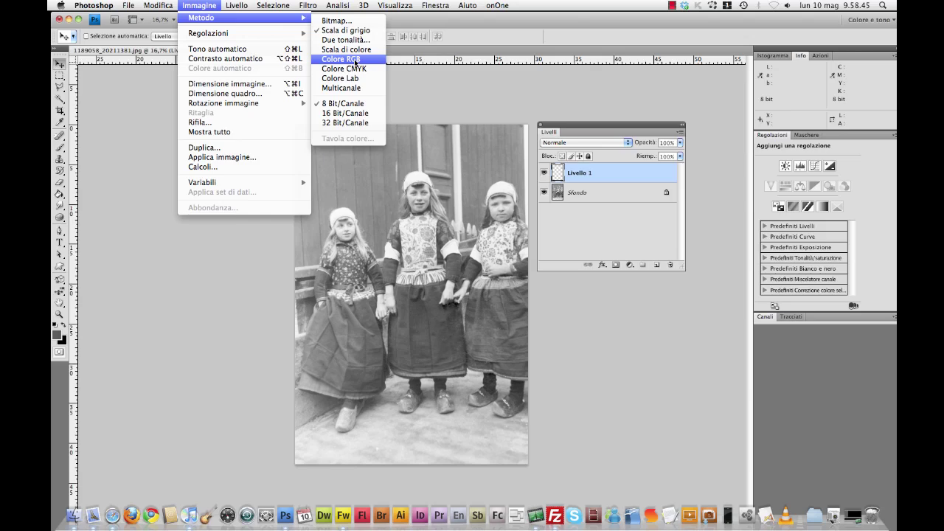
click(354, 62)
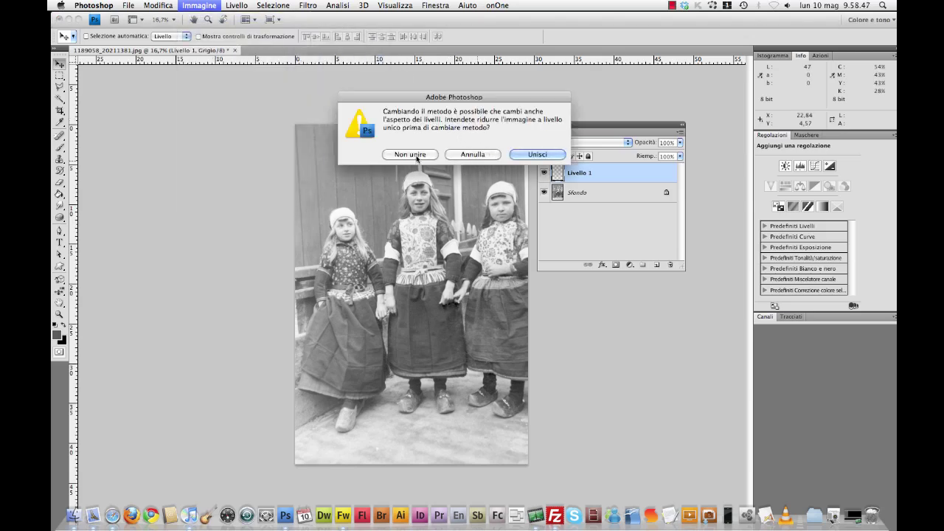
click(422, 154)
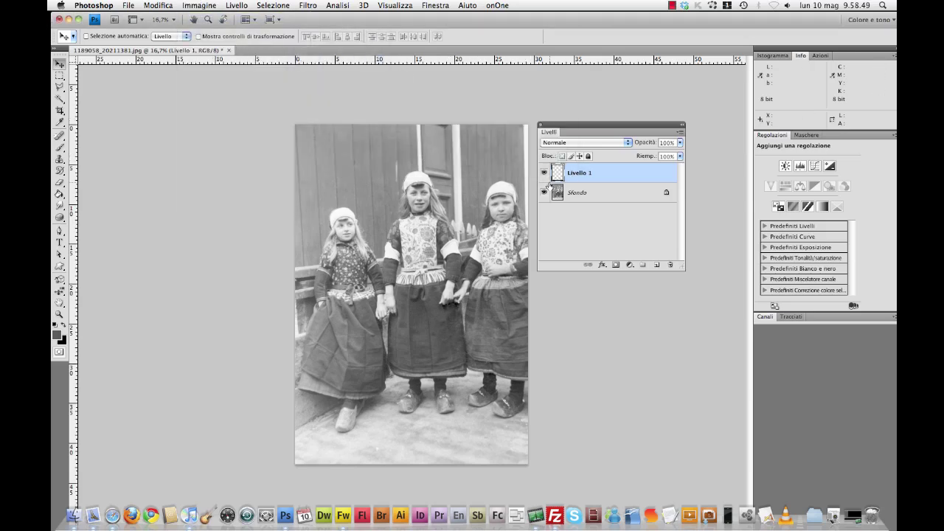
- Set Livello 1 to Colore blend mode and the foreground colour to dark magenta #580349
click(603, 143)
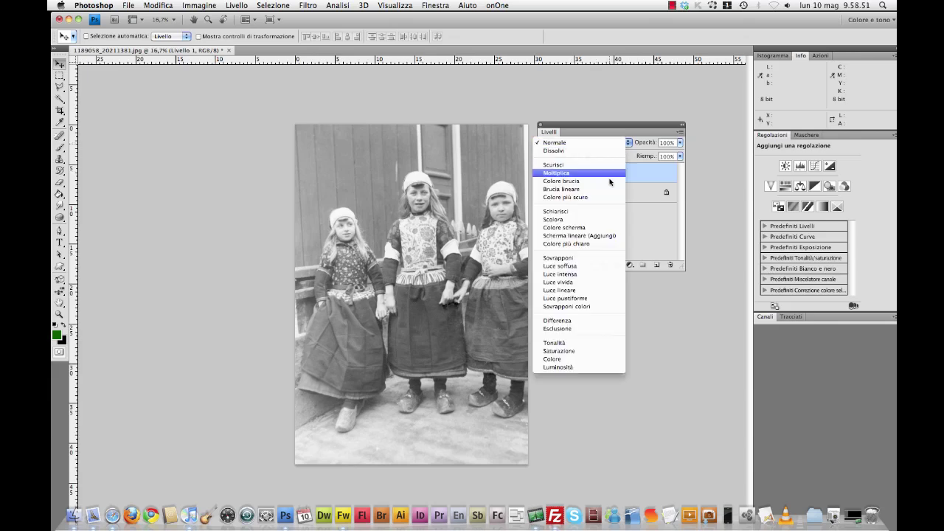
click(579, 359)
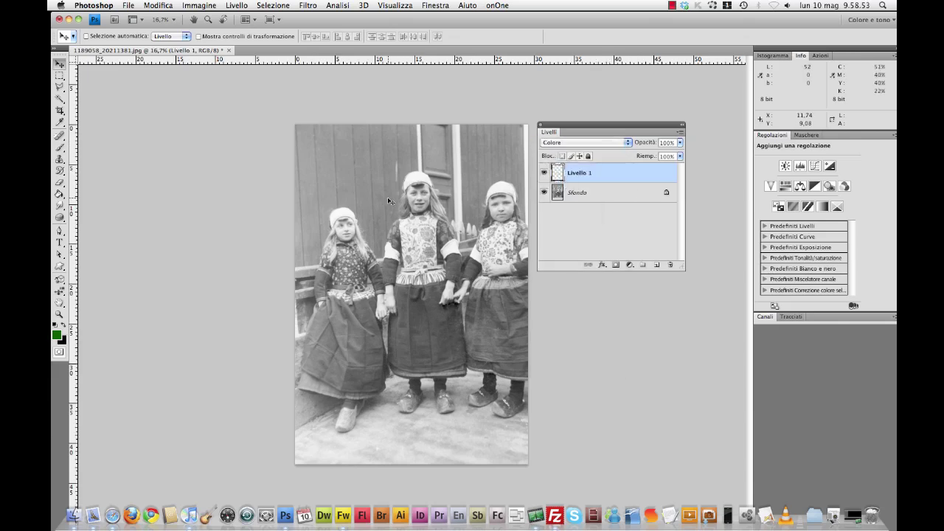
key(b)
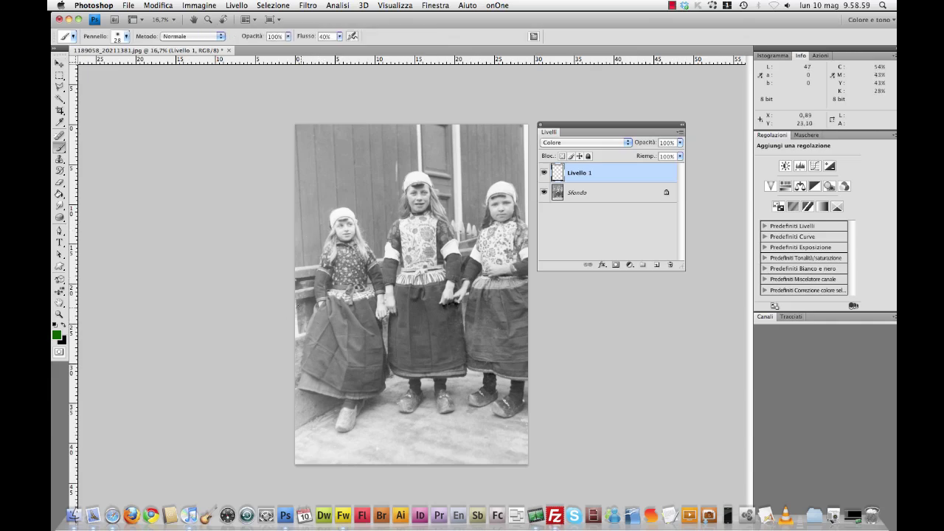
click(57, 333)
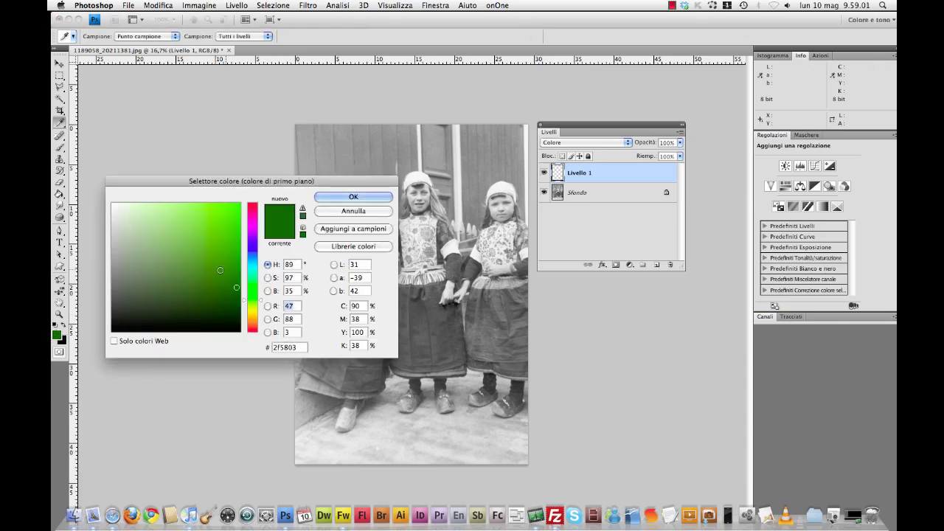
click(254, 242)
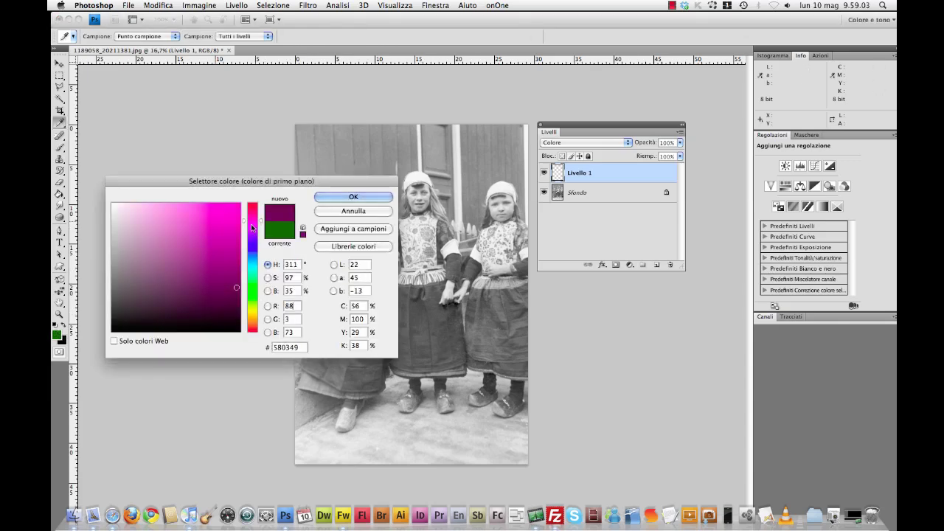
click(353, 196)
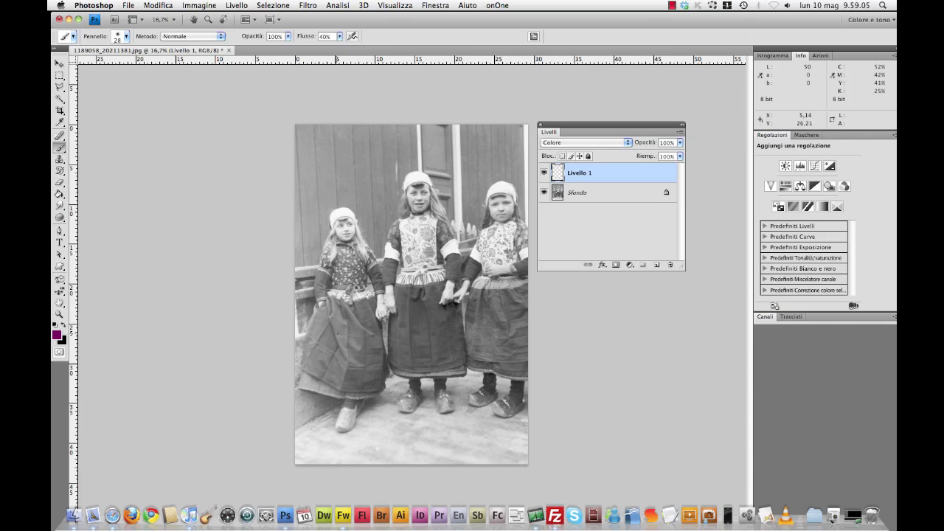
- Set brush size 167, lower brush opacity, and give the layer 98% opacity with 100% fill
drag(338, 326, 365, 326)
mouse_move(646, 158)
mouse_down()
mouse_move(635, 158)
mouse_move(646, 143)
mouse_up()
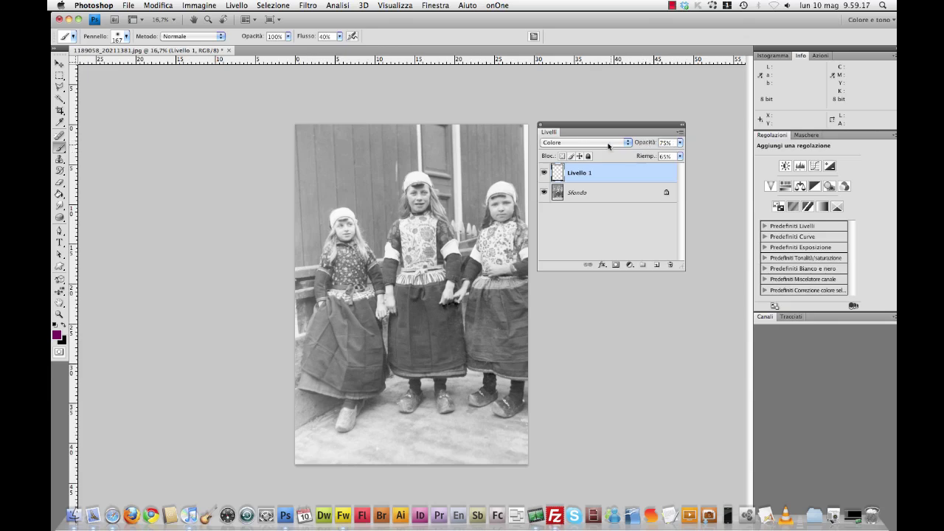
drag(255, 38, 240, 41)
mouse_move(647, 157)
mouse_down()
mouse_move(667, 159)
mouse_move(667, 144)
mouse_up()
- Paint magenta over the left girl's skirt, including its lower-left hem
mouse_move(304, 319)
mouse_down()
mouse_move(317, 325)
mouse_move(307, 367)
mouse_move(330, 352)
mouse_move(333, 302)
mouse_move(355, 314)
mouse_up()
drag(345, 330, 340, 369)
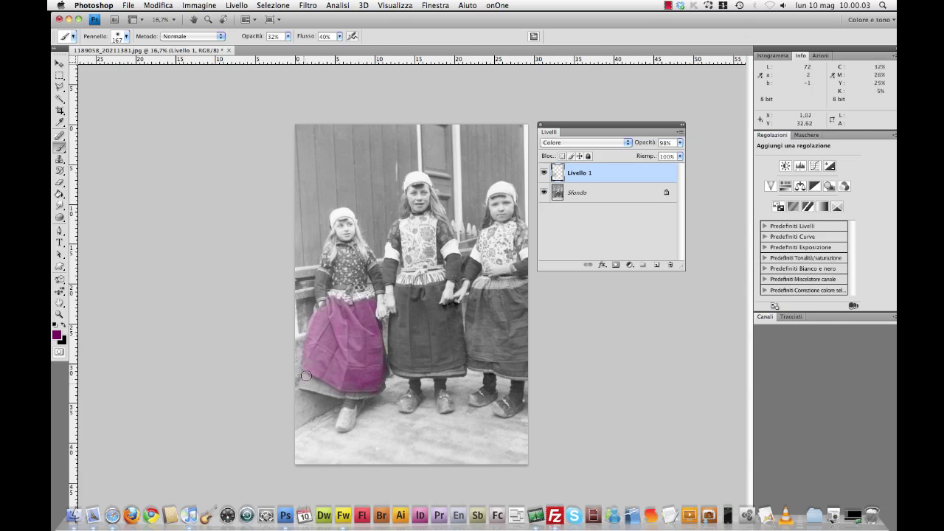
drag(306, 376, 331, 389)
- Add Livello 2 and set the foreground colour to green
click(656, 264)
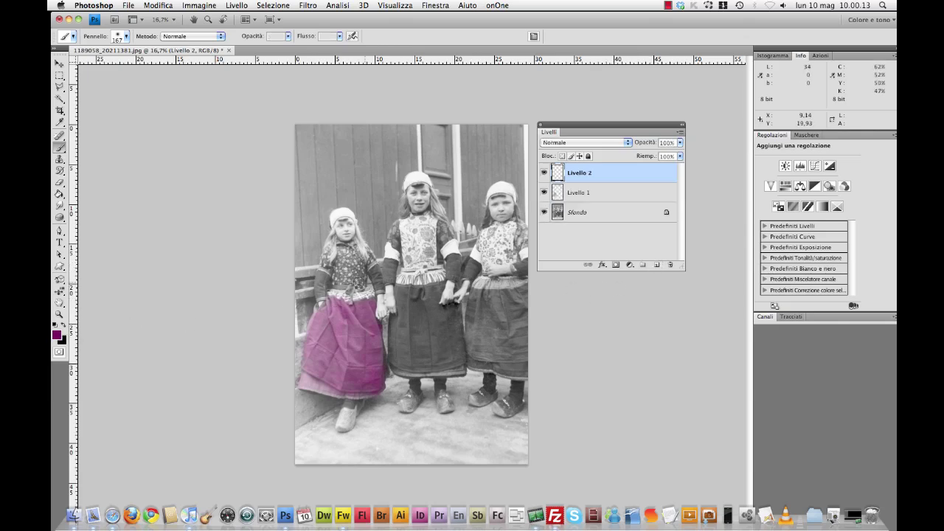
click(56, 336)
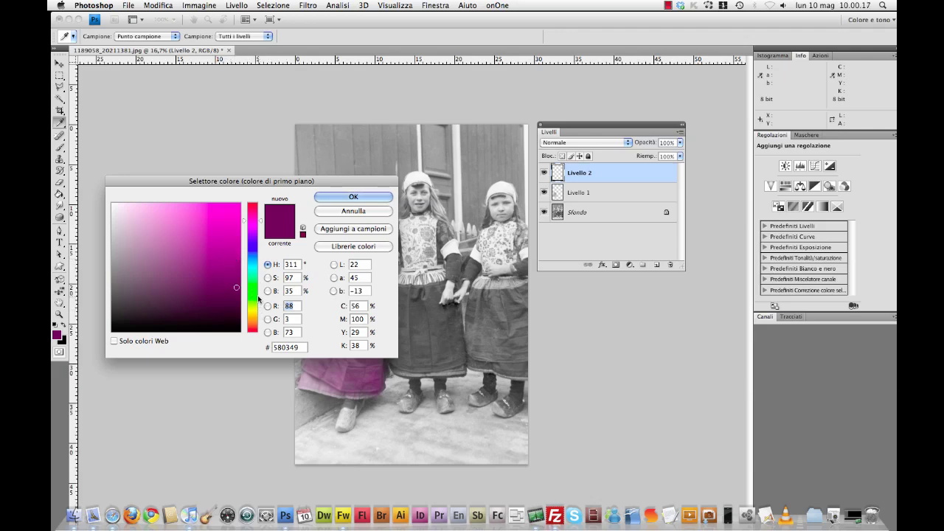
click(255, 293)
click(353, 196)
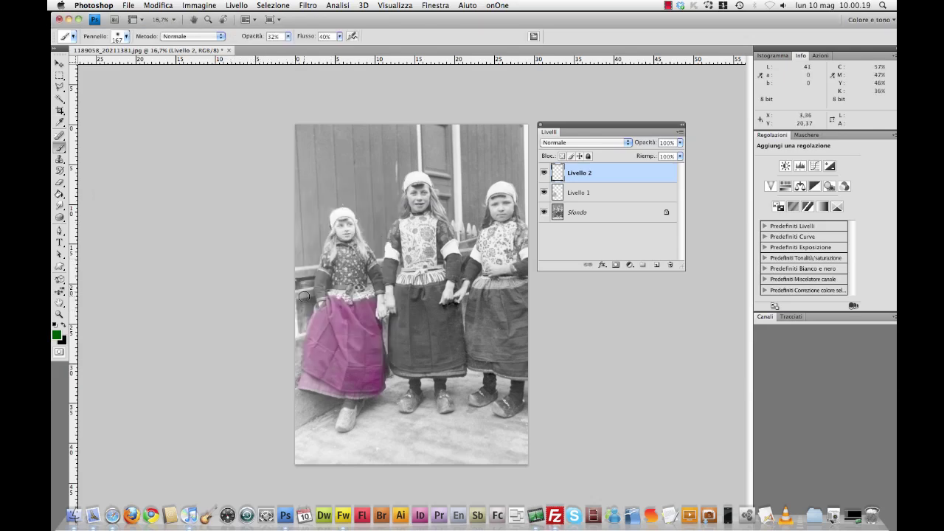
- Zoom in on the left girl and paint both her sleeves green
super+click(324, 278)
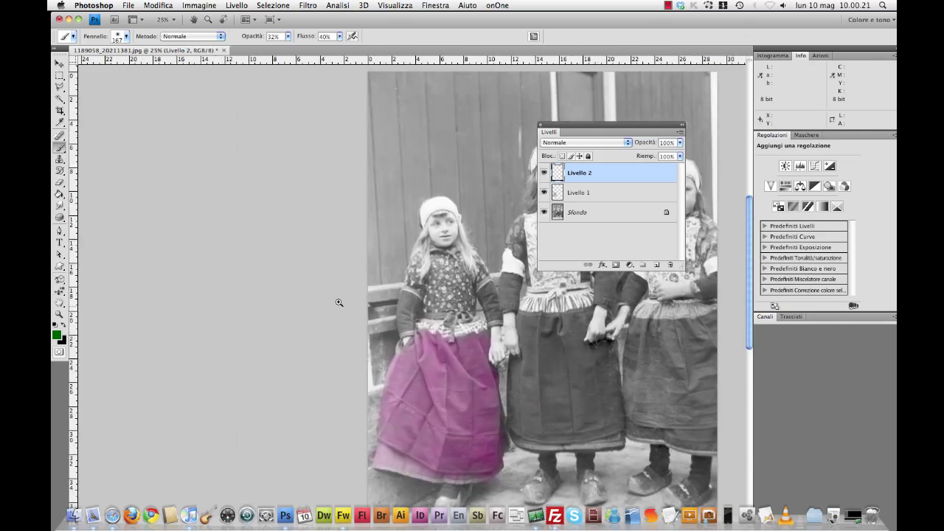
super+click(439, 311)
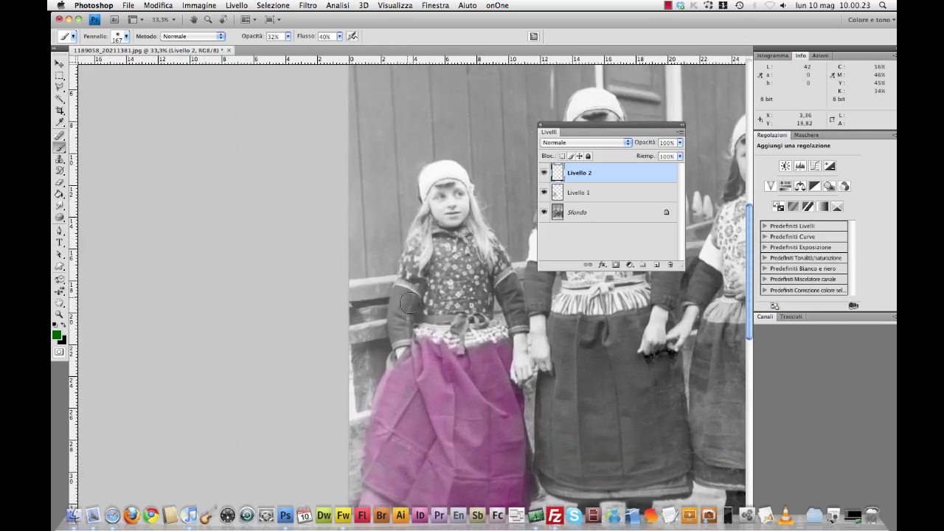
mouse_move(401, 315)
mouse_down()
mouse_move(402, 287)
mouse_move(408, 332)
mouse_move(399, 336)
mouse_move(396, 316)
mouse_up()
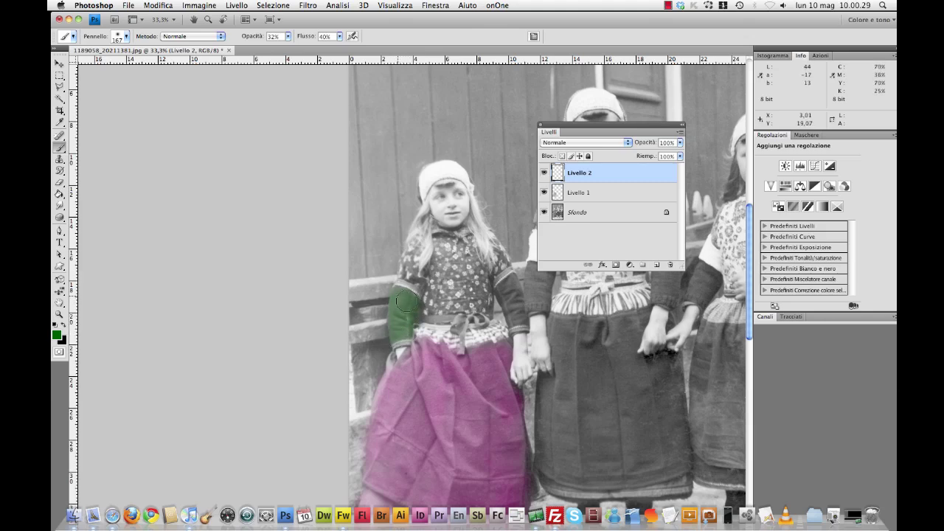
mouse_move(504, 292)
mouse_down()
mouse_move(502, 285)
mouse_move(517, 325)
mouse_up()
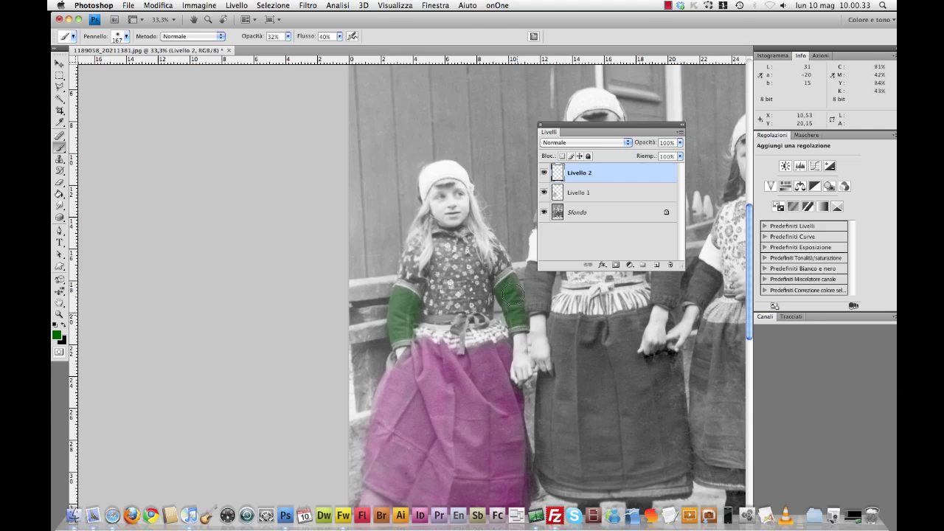
- Set the foreground colour to a light peach skin tone in the Color Picker
click(57, 336)
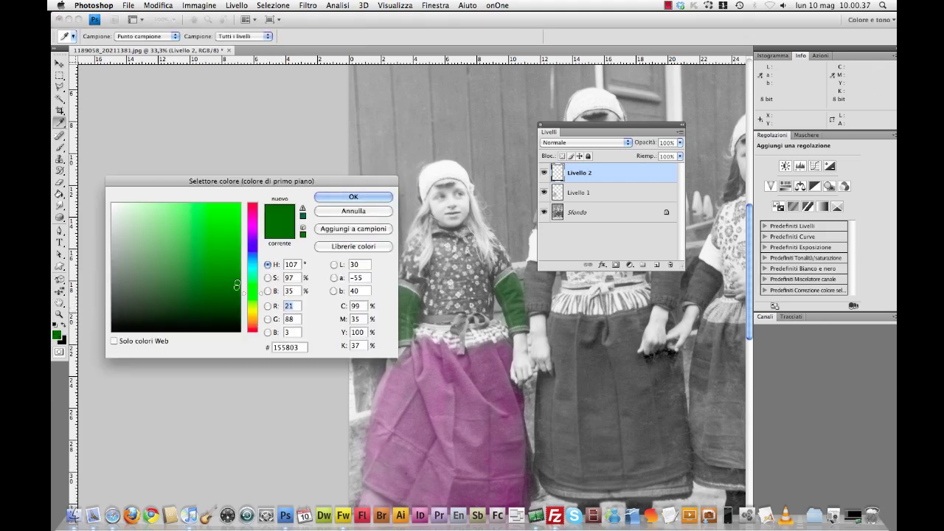
text(85)
key(BackSpace)
text(8)
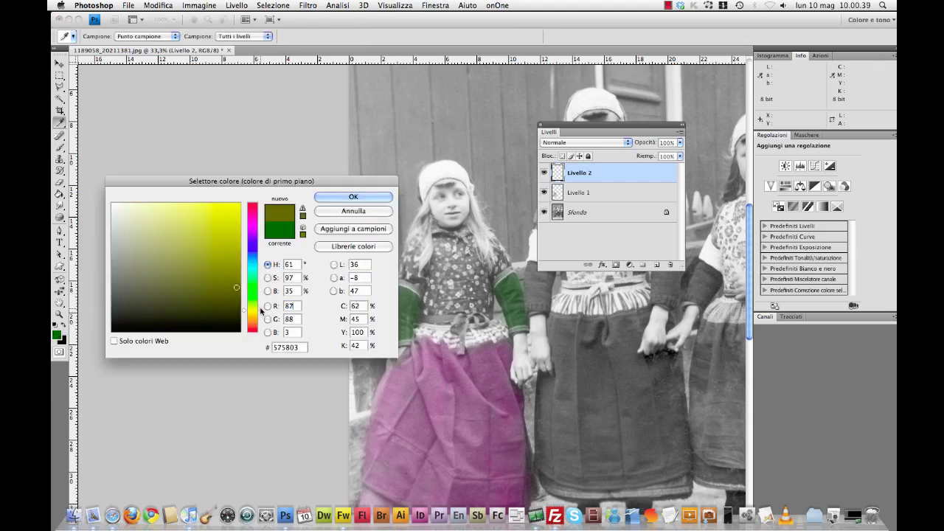
key(Tab)
text(49)
click(170, 211)
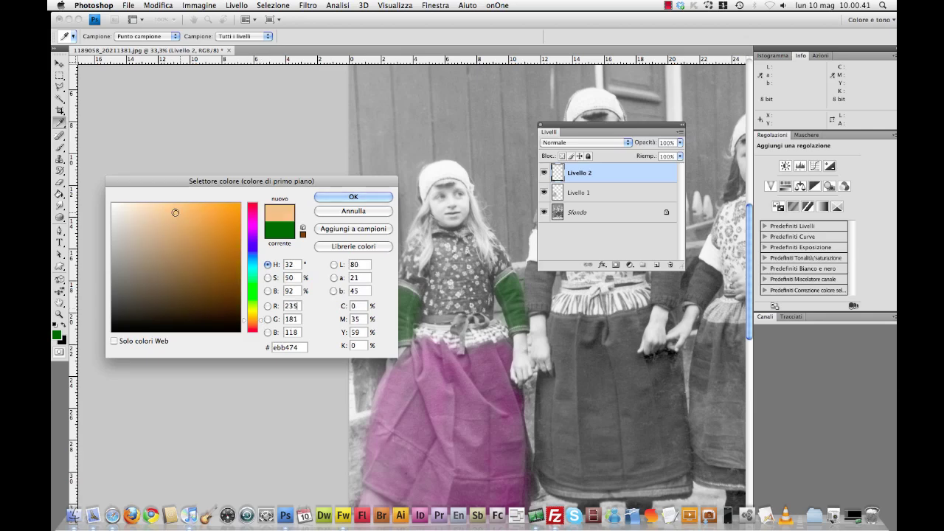
click(350, 198)
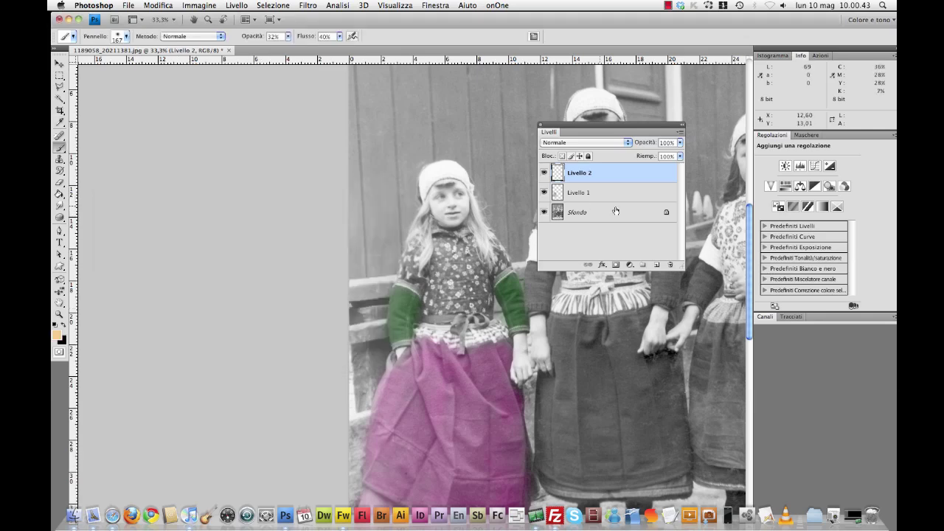
- Add Livello 3, shrink the brush, and paint peach over the left girl's face
click(657, 264)
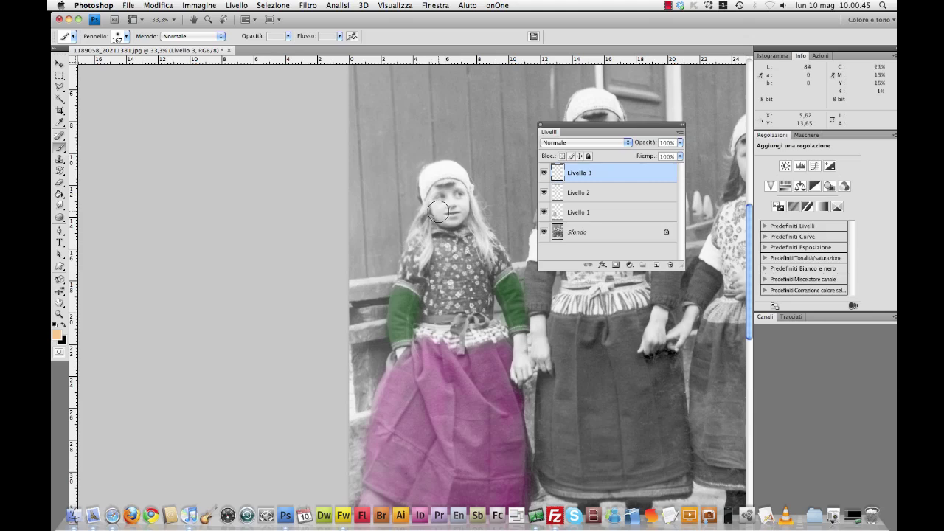
mouse_move(437, 211)
mouse_down()
mouse_move(438, 203)
mouse_move(449, 219)
mouse_up()
mouse_move(461, 209)
mouse_down()
mouse_move(450, 200)
mouse_move(464, 203)
mouse_move(438, 216)
mouse_move(455, 201)
mouse_up()
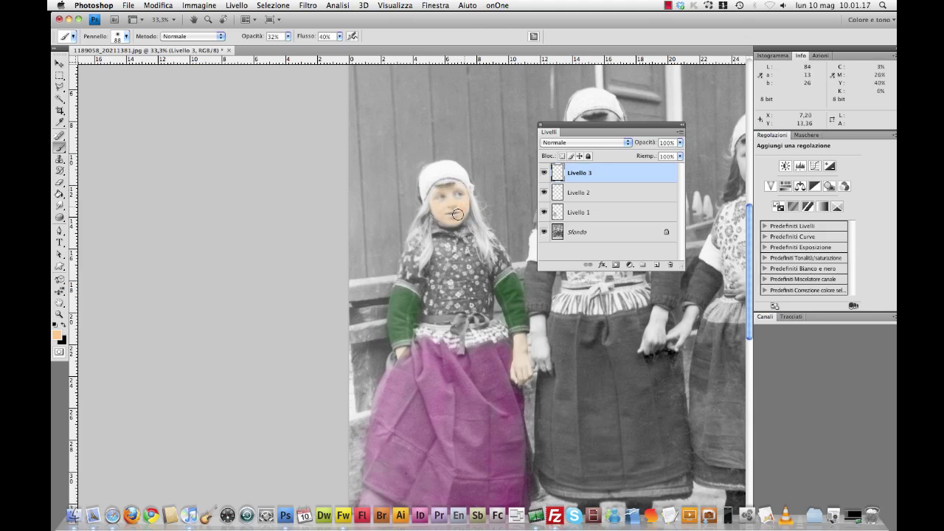
- Switch Livello 3 to Colore blend mode and brush more skin tint over the face and chin
click(595, 144)
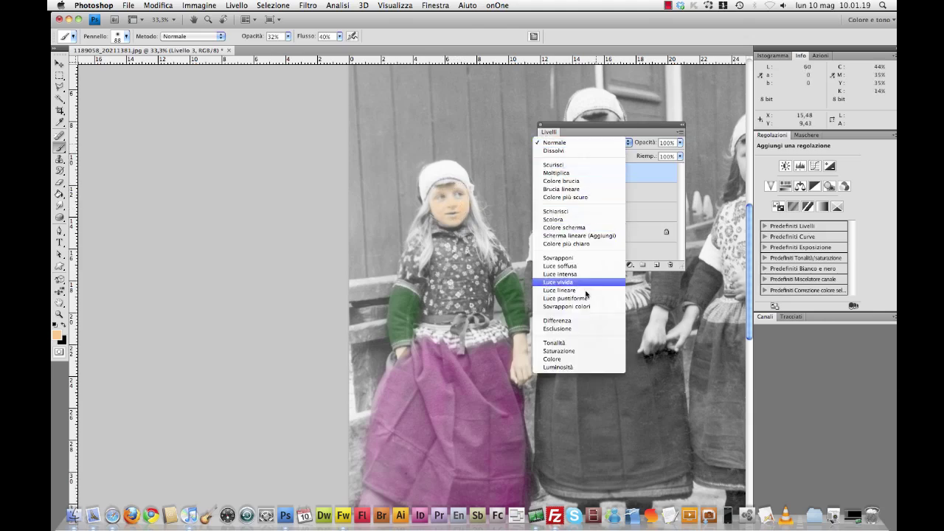
click(579, 356)
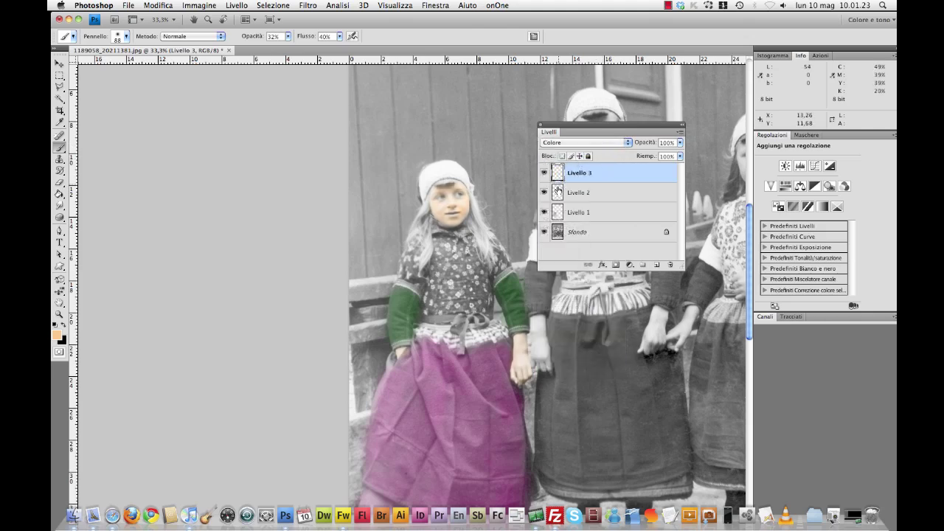
drag(533, 307, 382, 256)
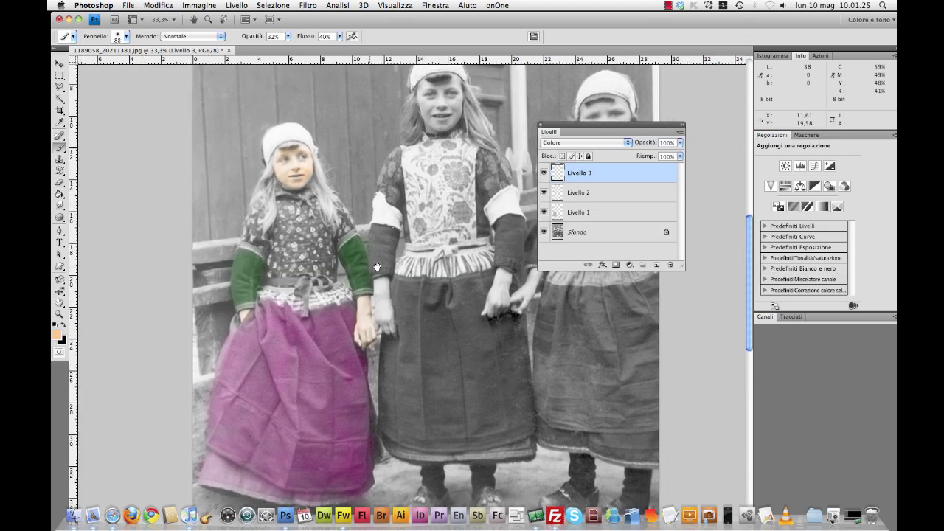
drag(297, 163, 288, 190)
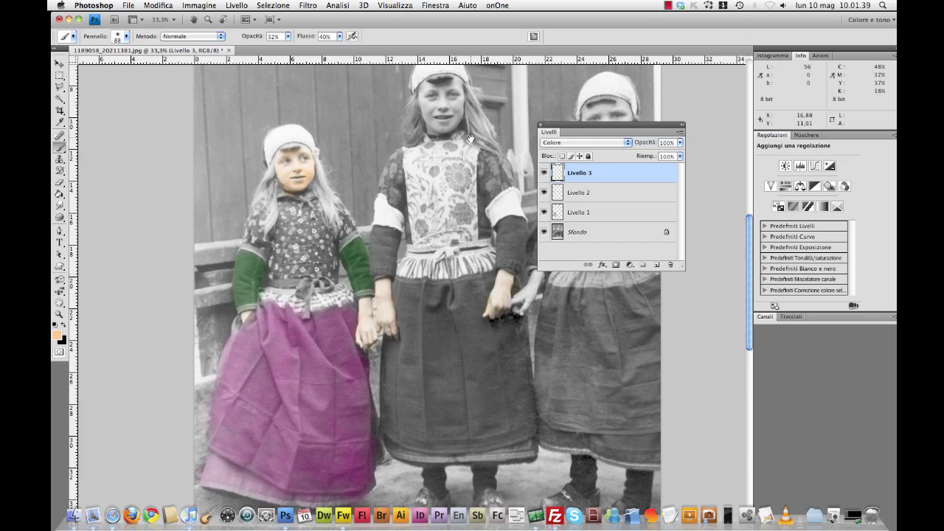
drag(469, 138, 452, 215)
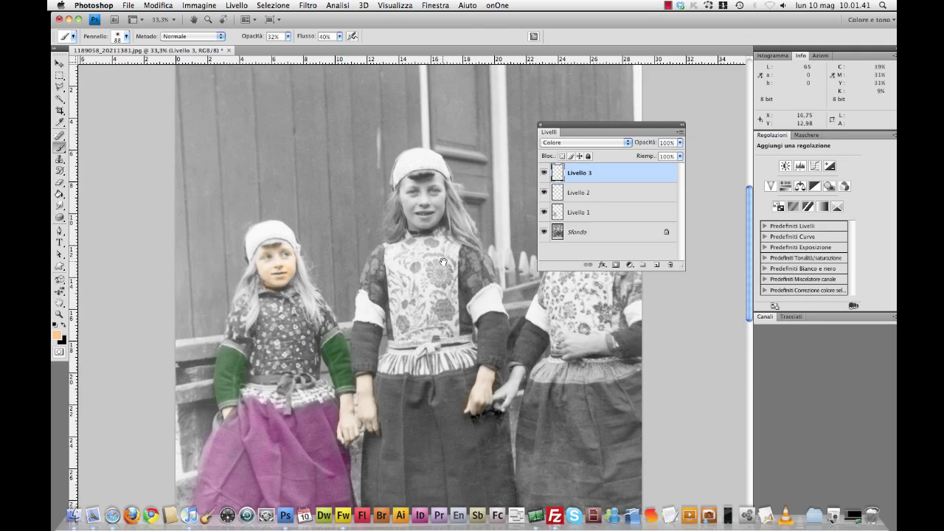
drag(447, 267, 425, 255)
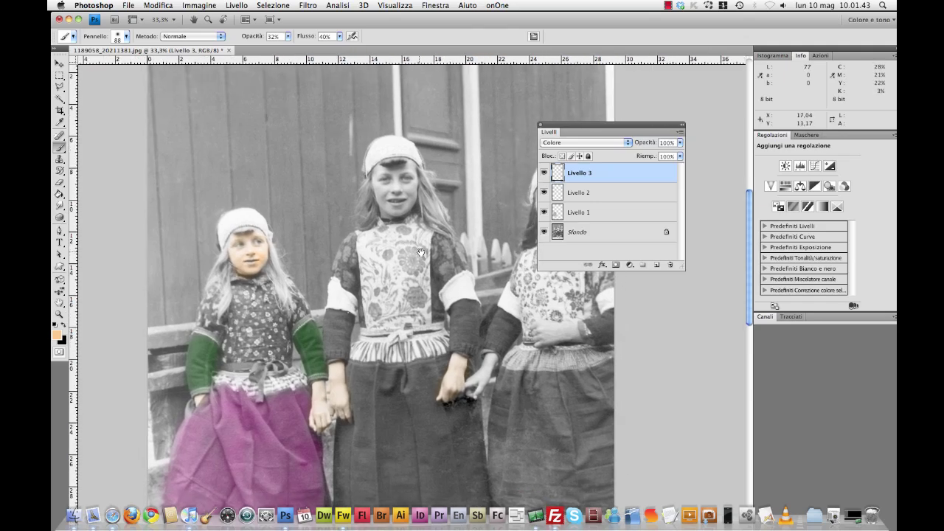